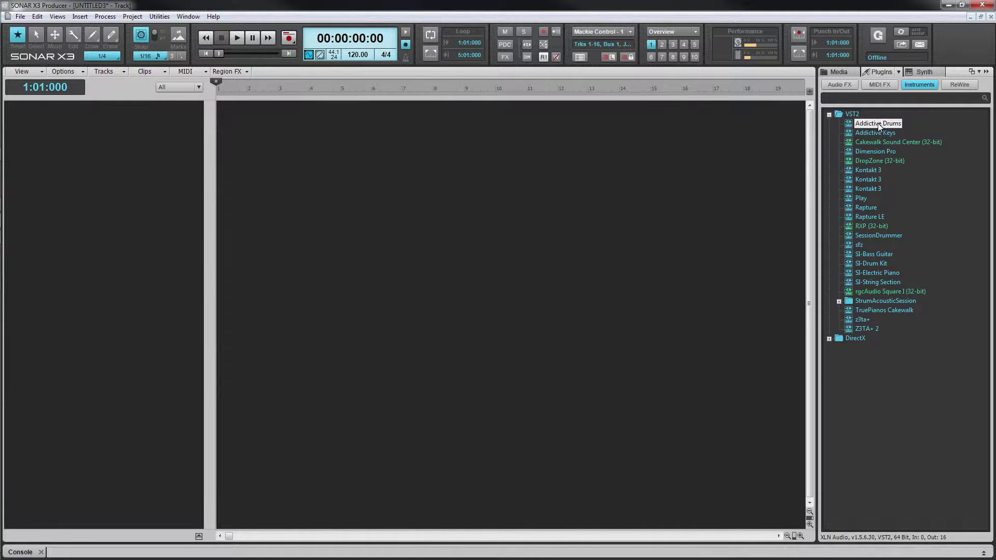
# Drag Addictive Drums from the Plugins > Instruments browser into the empty track view
pyautogui.moveTo(879, 125); pyautogui.dragTo(404, 241)
# Insert Addictive Drums with a MIDI source track and mono synth audio outputs
pyautogui.click(384, 247)
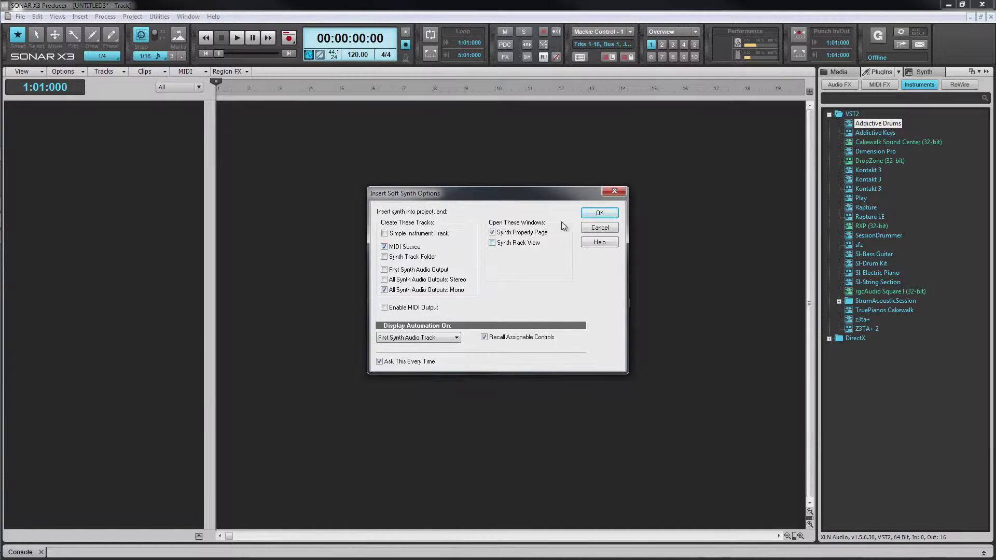
pyautogui.click(594, 213)
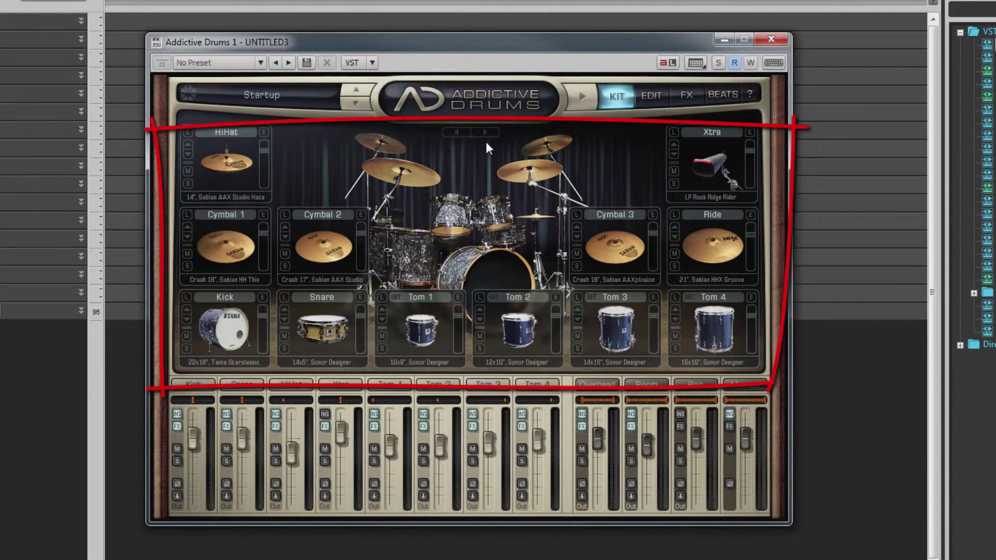
pyautogui.click(663, 95)
pyautogui.click(686, 95)
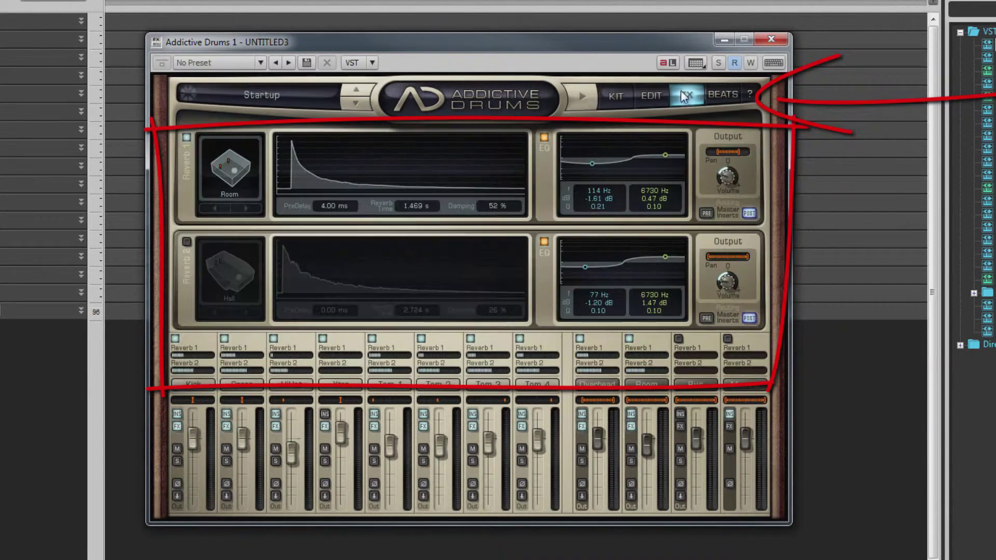
pyautogui.click(725, 95)
pyautogui.click(614, 99)
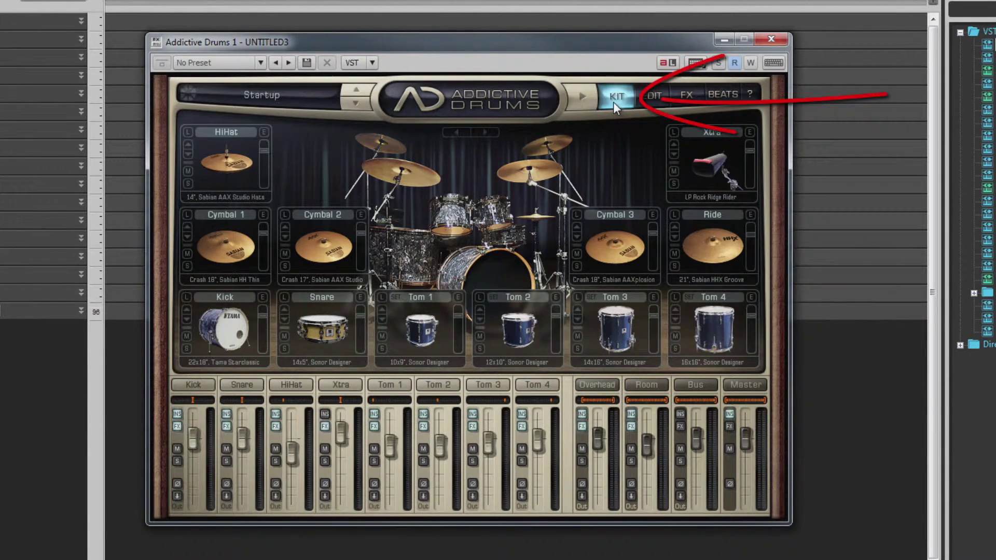
pyautogui.click(484, 133)
pyautogui.click(485, 134)
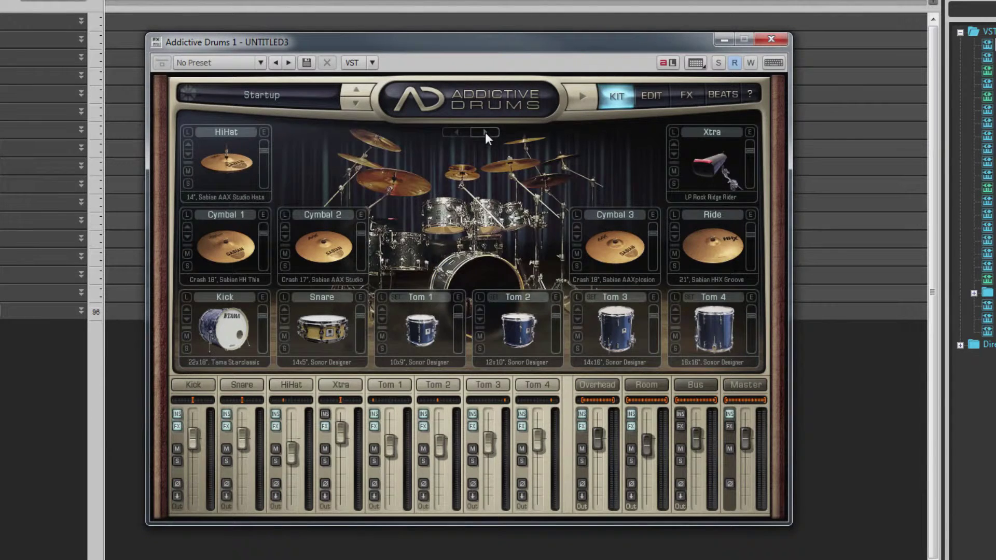
pyautogui.click(485, 133)
pyautogui.click(484, 133)
pyautogui.click(485, 132)
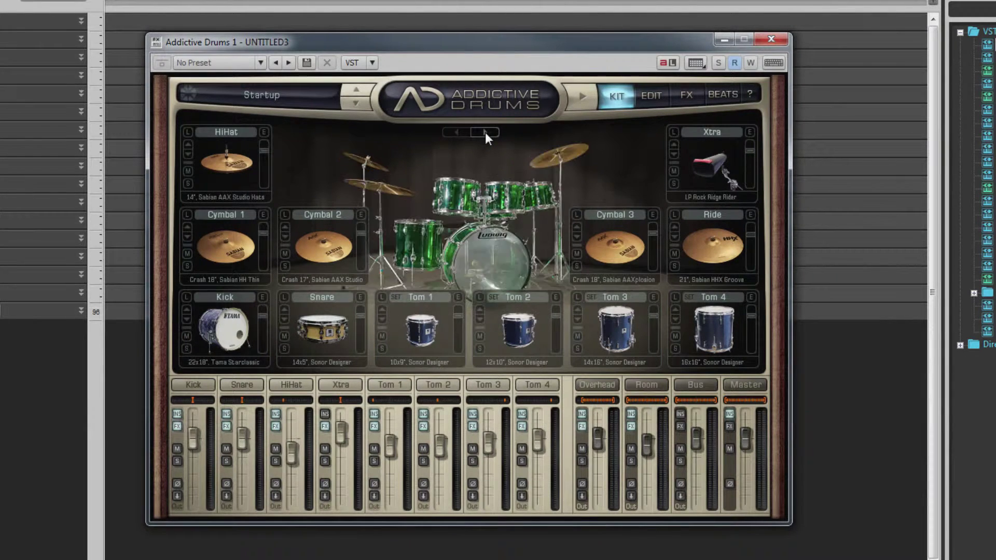
pyautogui.click(485, 133)
pyautogui.click(485, 132)
pyautogui.click(484, 132)
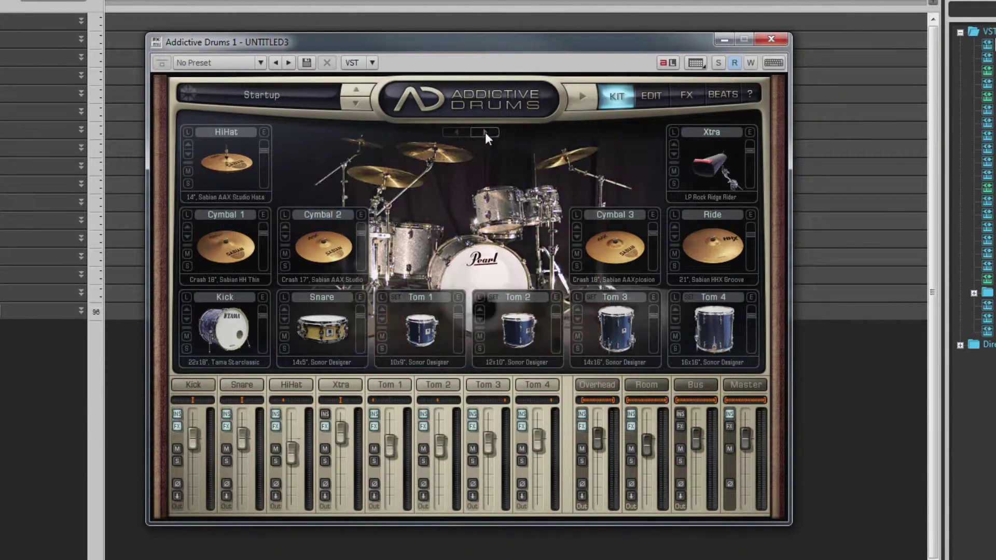
pyautogui.click(485, 132)
pyautogui.click(485, 132)
pyautogui.click(484, 132)
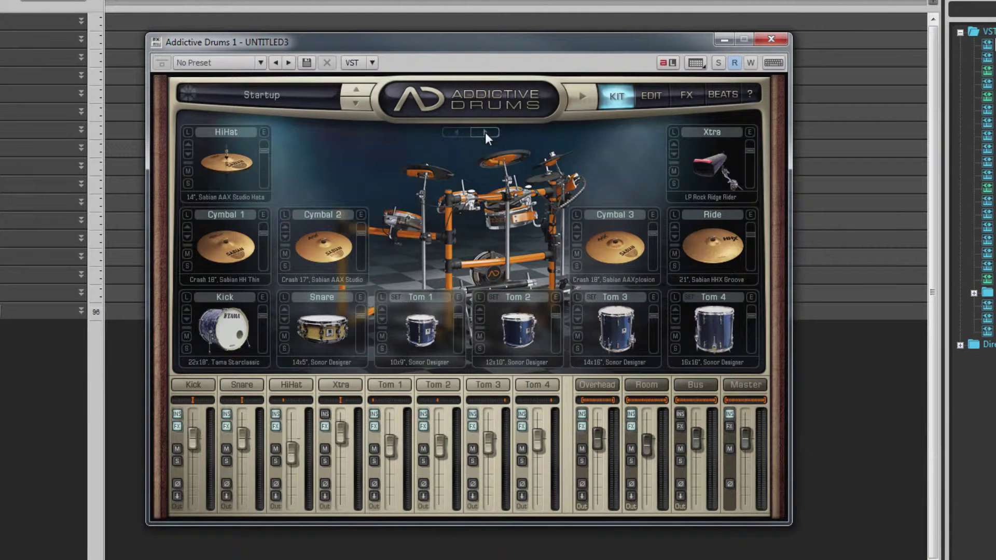
pyautogui.click(484, 132)
pyautogui.click(485, 133)
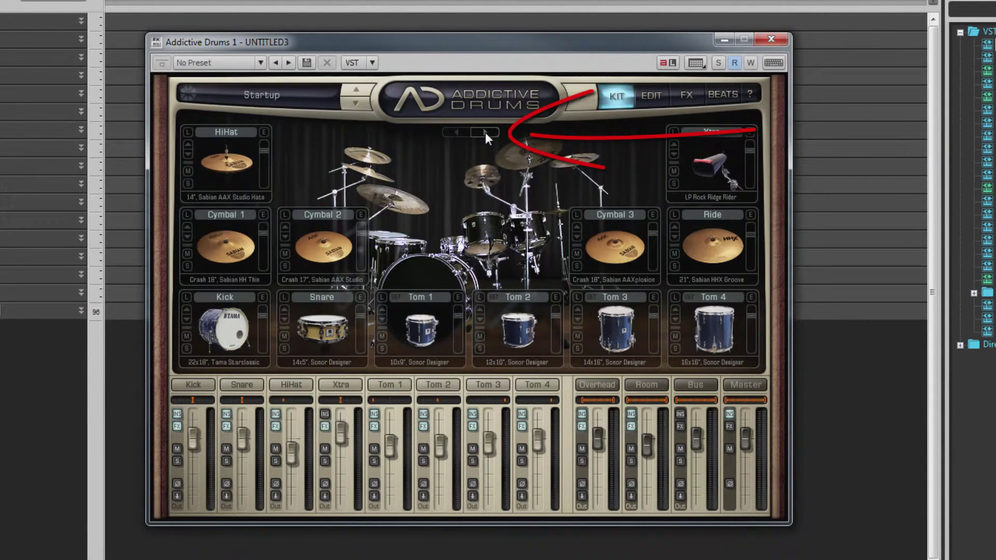
pyautogui.click(484, 132)
pyautogui.click(485, 132)
pyautogui.click(485, 132)
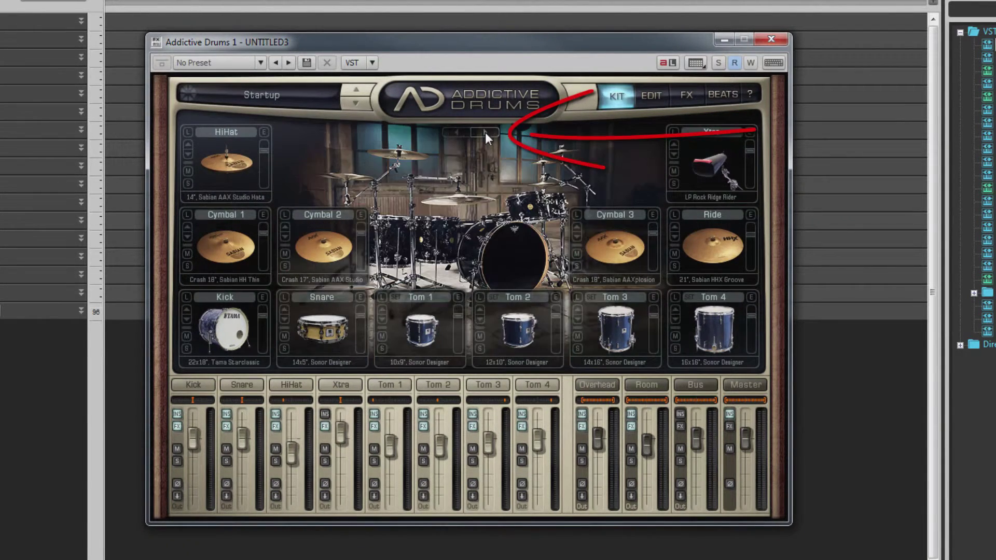
pyautogui.click(485, 133)
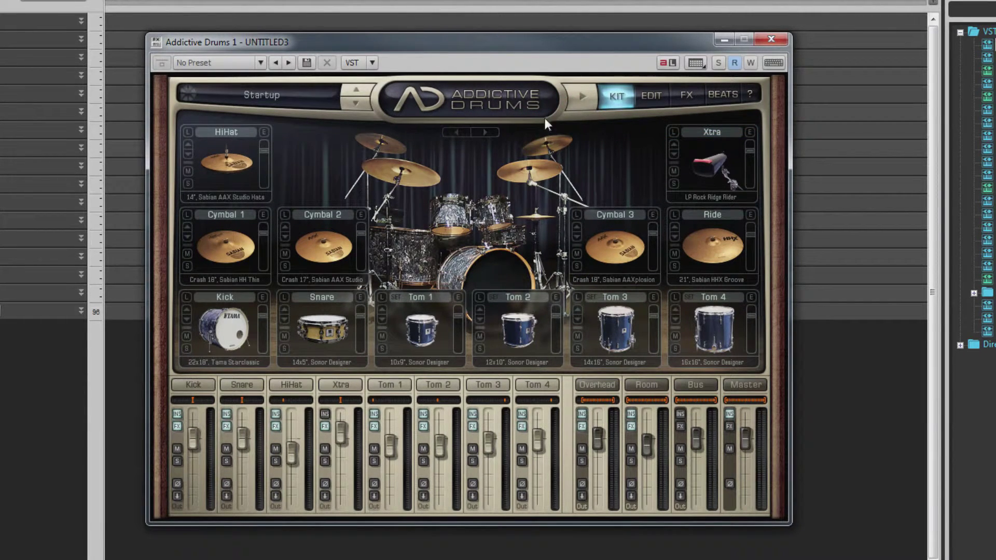
# Preview the Startup kit, stop the preview, and open the kit preset menu
pyautogui.click(578, 95)
pyautogui.click(575, 97)
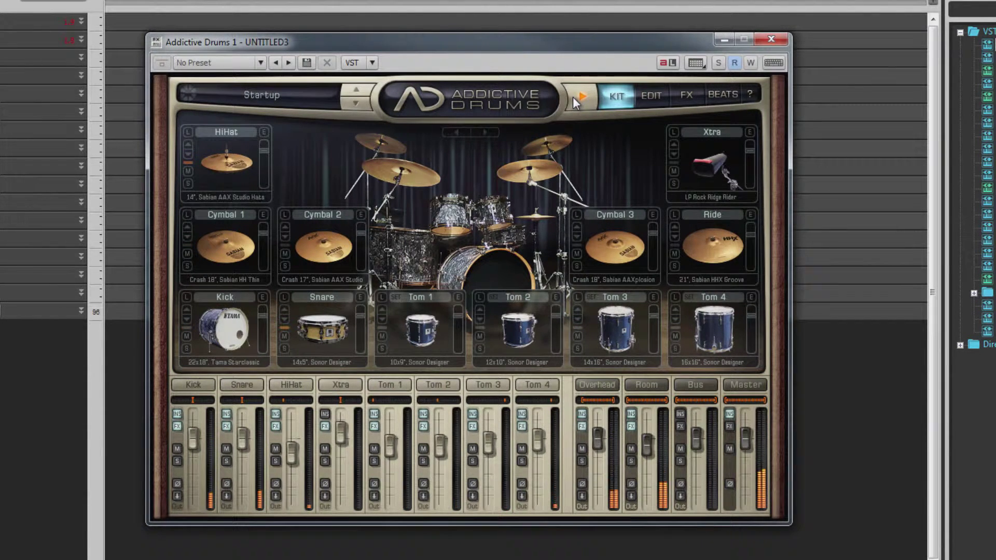
pyautogui.click(576, 98)
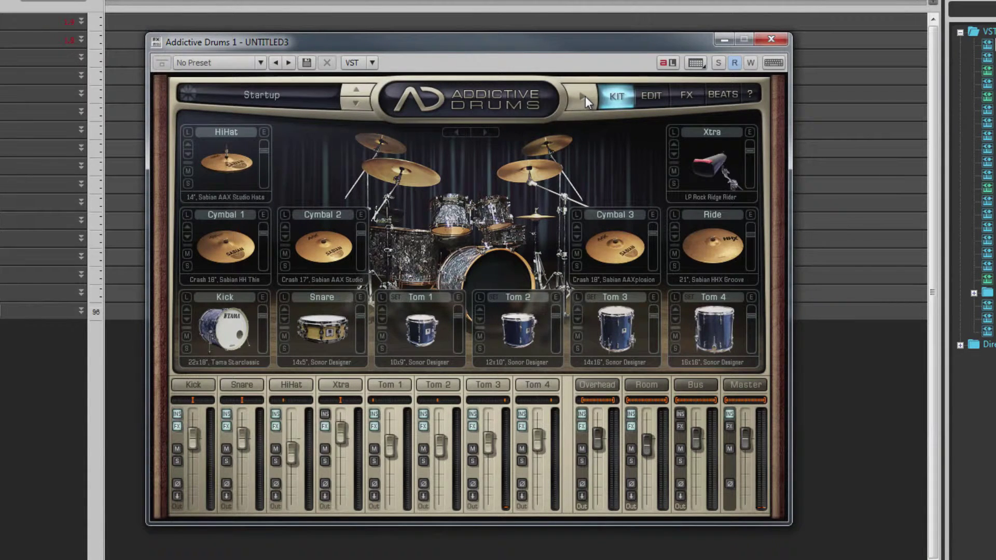
pyautogui.click(270, 95)
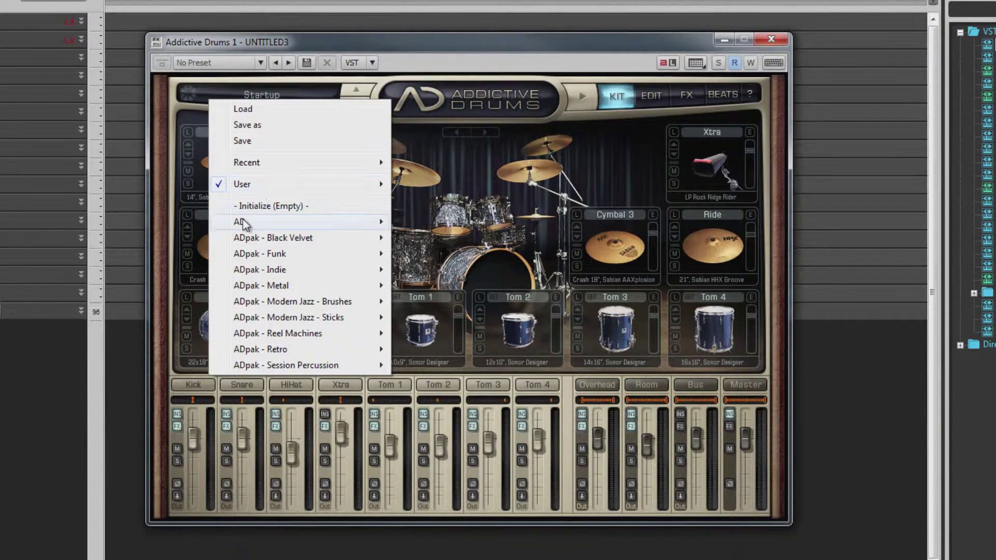
# Close the preset menu, then step through VintageYears and 70's Kit and settle on VintageYears
pyautogui.moveTo(242, 224)
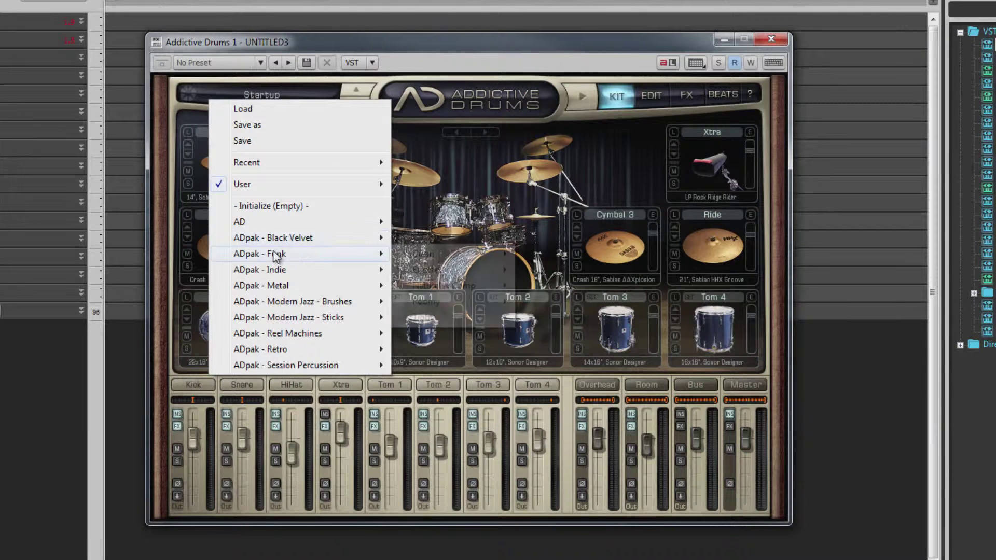
pyautogui.click(416, 47)
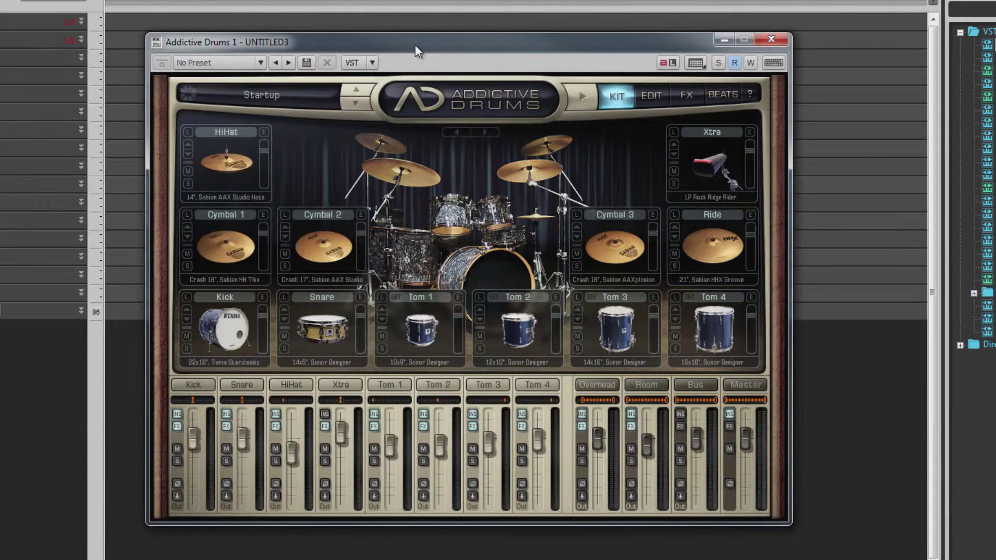
pyautogui.click(352, 105)
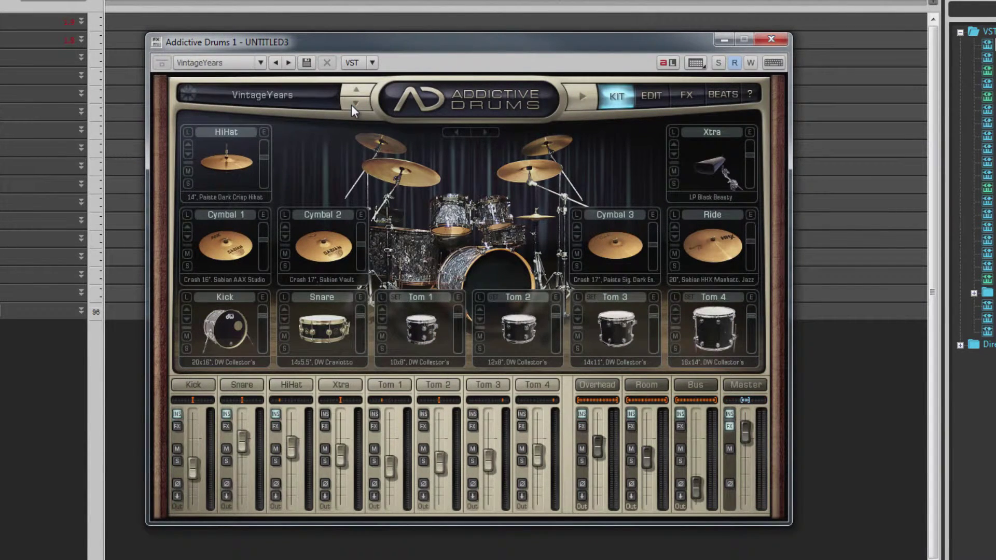
pyautogui.click(352, 105)
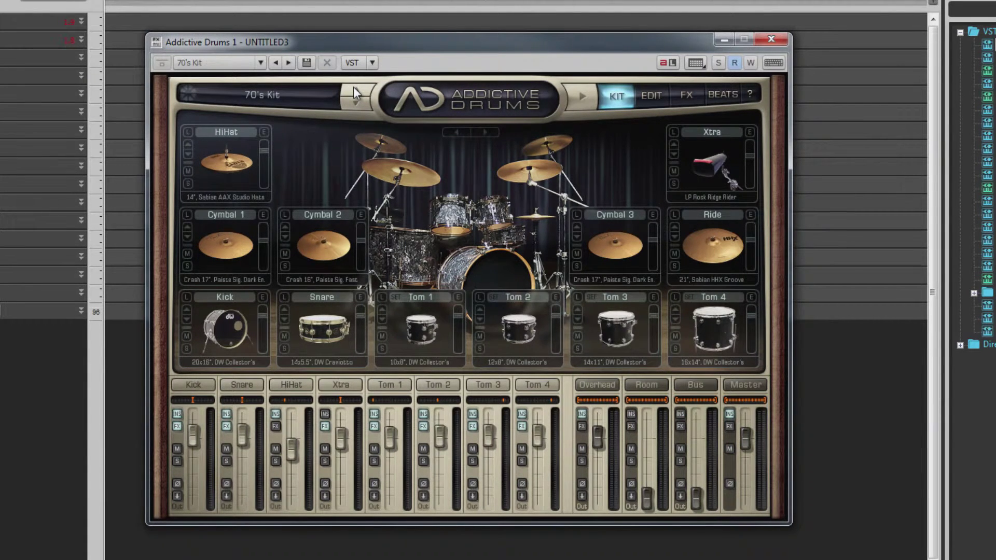
pyautogui.click(353, 88)
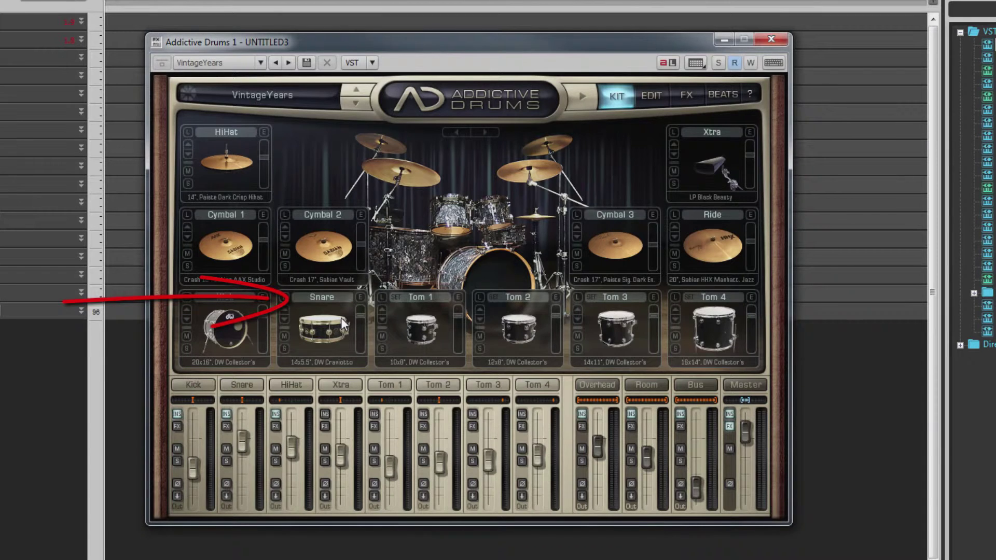
pyautogui.click(337, 336)
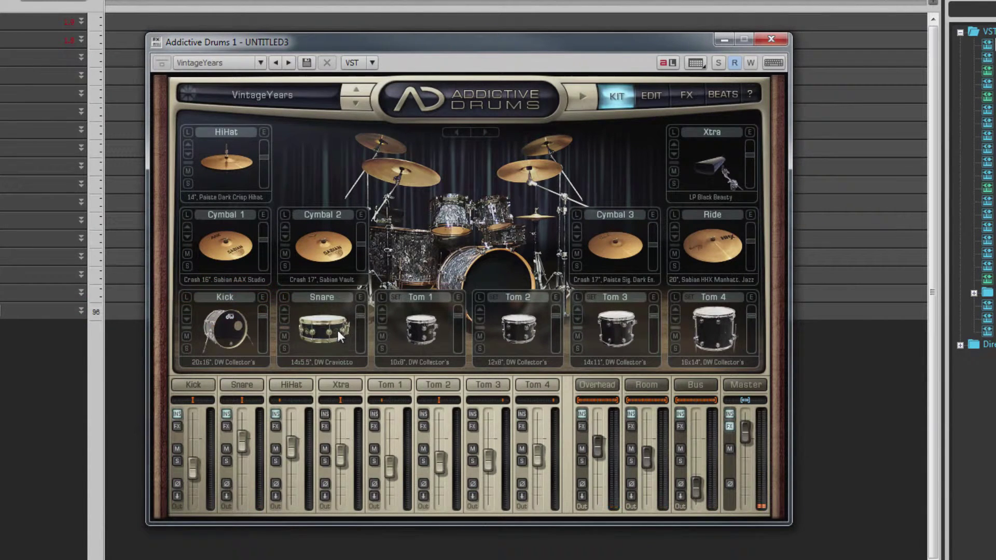
pyautogui.click(338, 310)
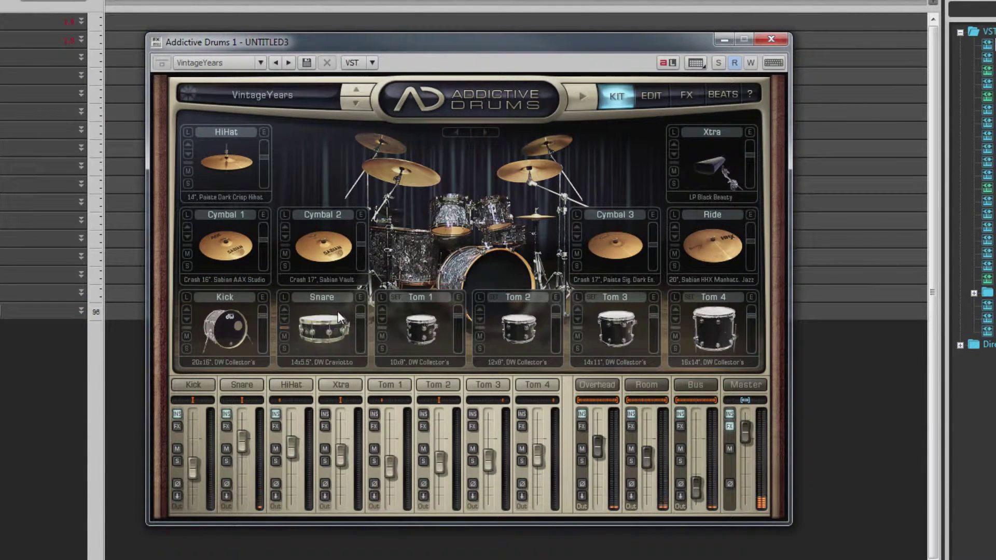
pyautogui.click(336, 346)
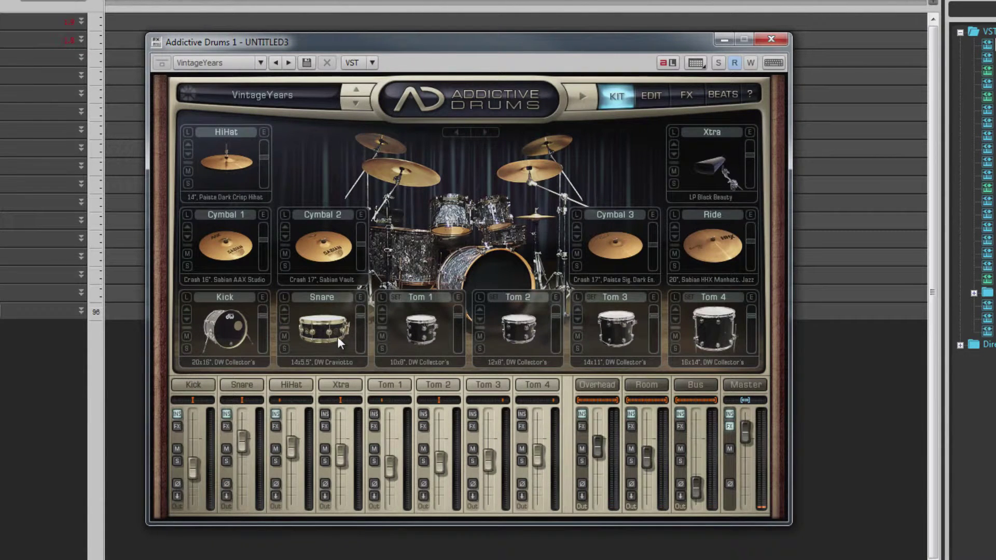
pyautogui.click(335, 332)
pyautogui.click(335, 312)
pyautogui.click(284, 298)
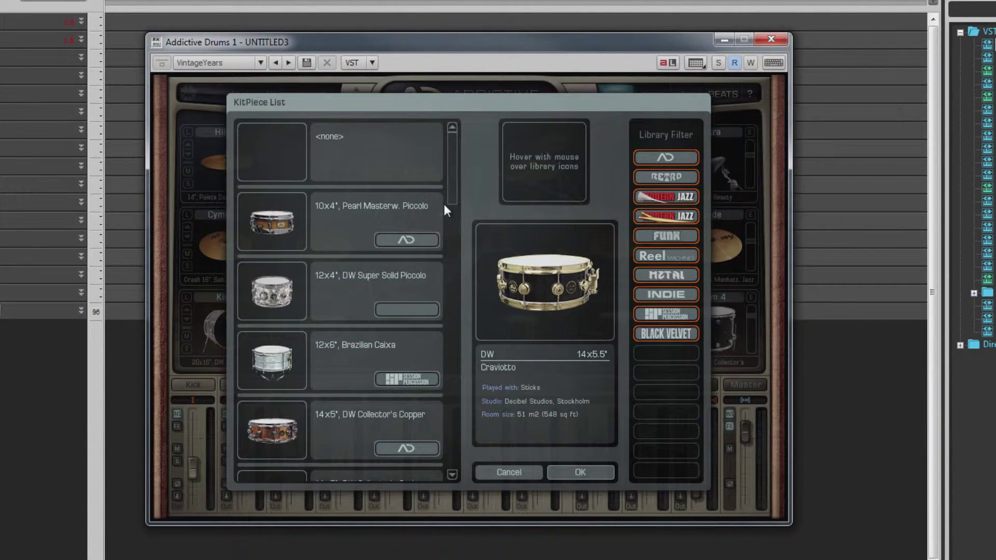
pyautogui.moveTo(451, 177); pyautogui.dragTo(450, 211)
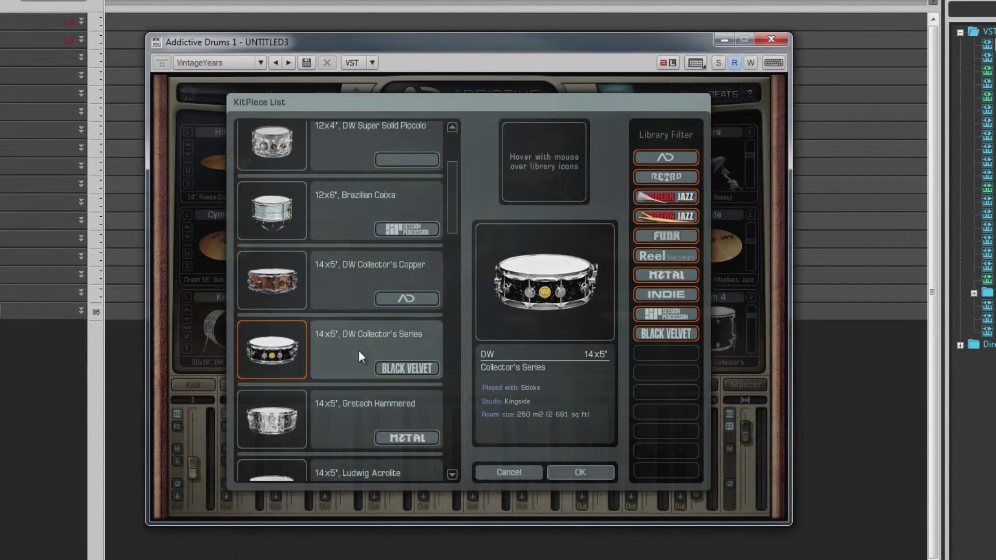
pyautogui.click(368, 402)
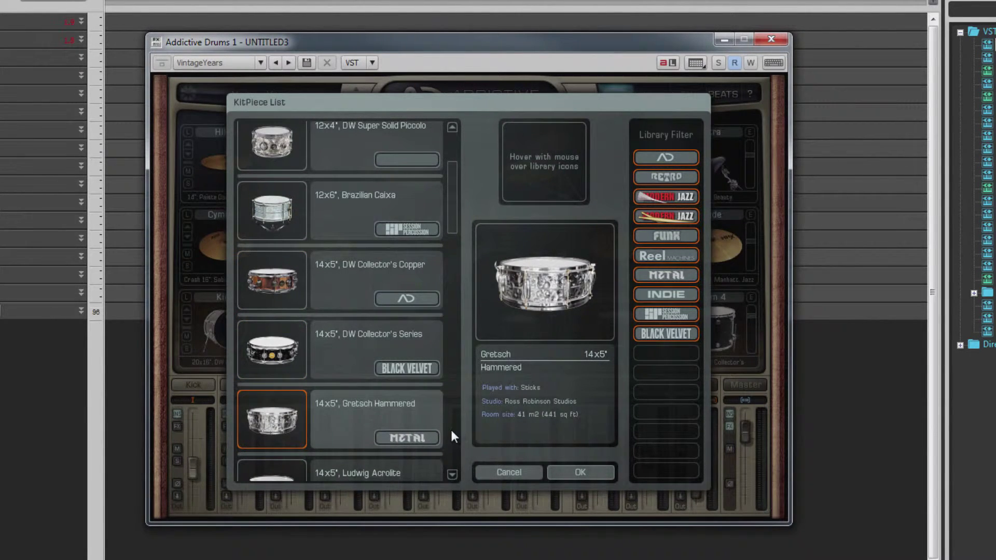
pyautogui.scroll(-5, 451, 432)
pyautogui.click(351, 350)
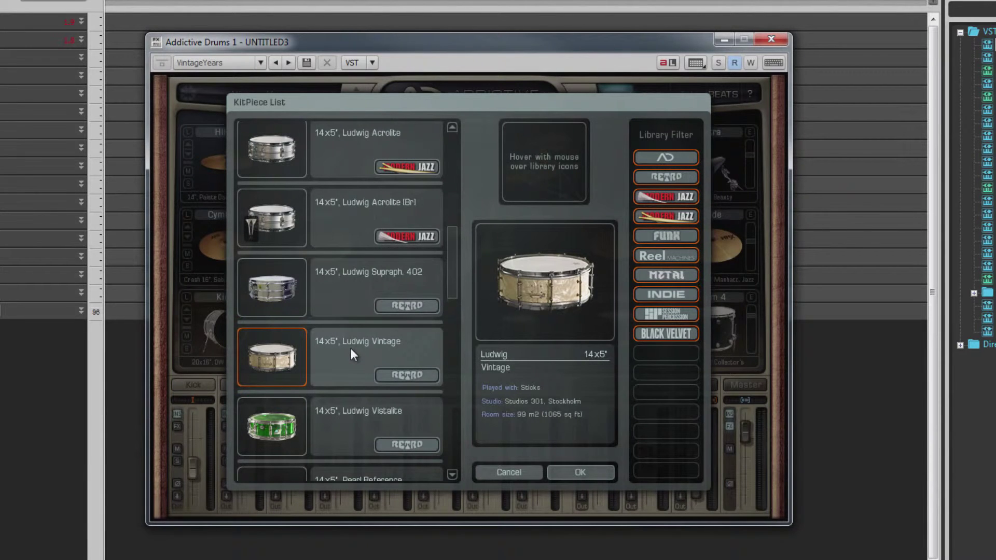
pyautogui.click(526, 473)
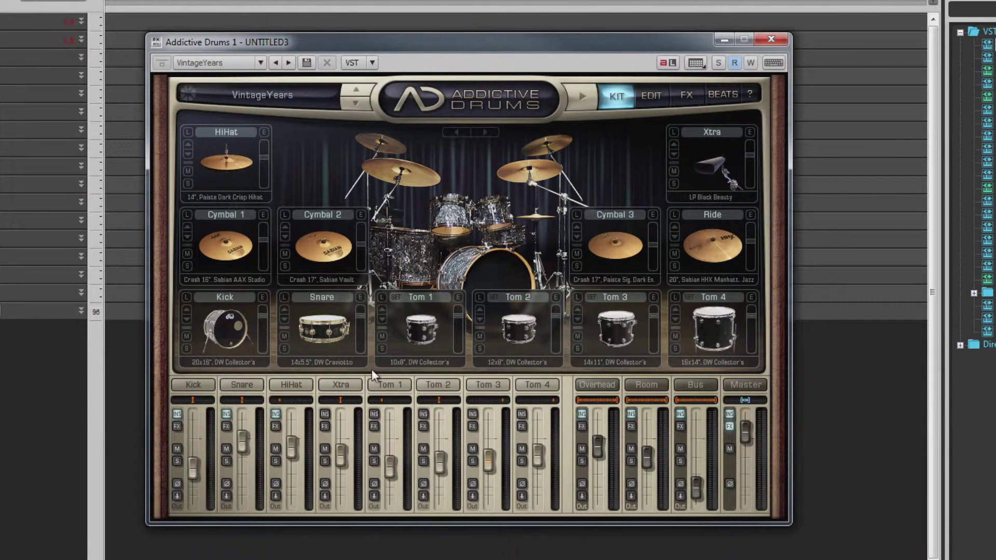
pyautogui.click(285, 311)
pyautogui.click(286, 317)
pyautogui.click(285, 316)
pyautogui.click(285, 317)
pyautogui.click(285, 316)
pyautogui.click(286, 307)
pyautogui.click(338, 334)
pyautogui.moveTo(360, 316)
pyautogui.moveTo(361, 315); pyautogui.dragTo(361, 336)
pyautogui.click(330, 332)
pyautogui.scroll(1, 361, 340)
pyautogui.moveTo(361, 340); pyautogui.dragTo(362, 313)
pyautogui.click(360, 298)
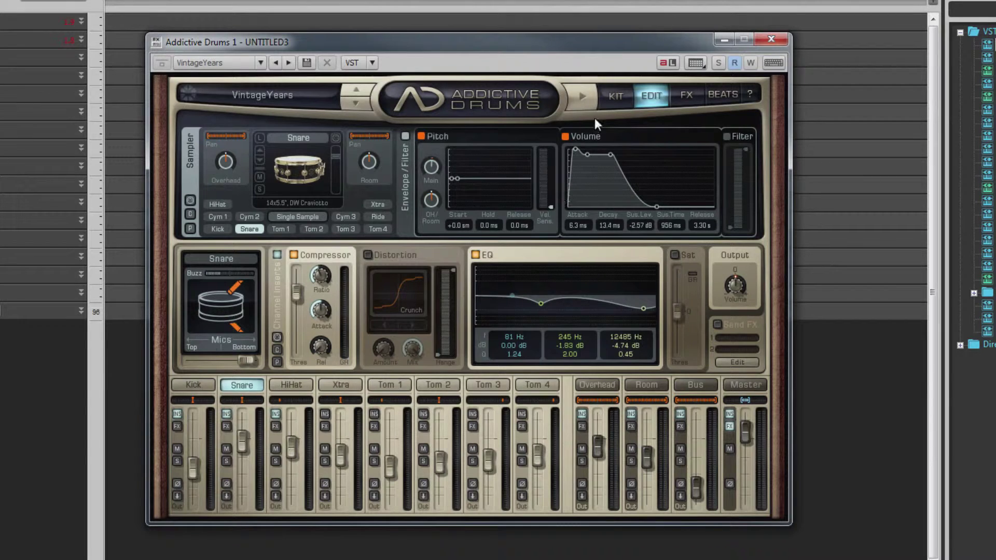
pyautogui.click(614, 96)
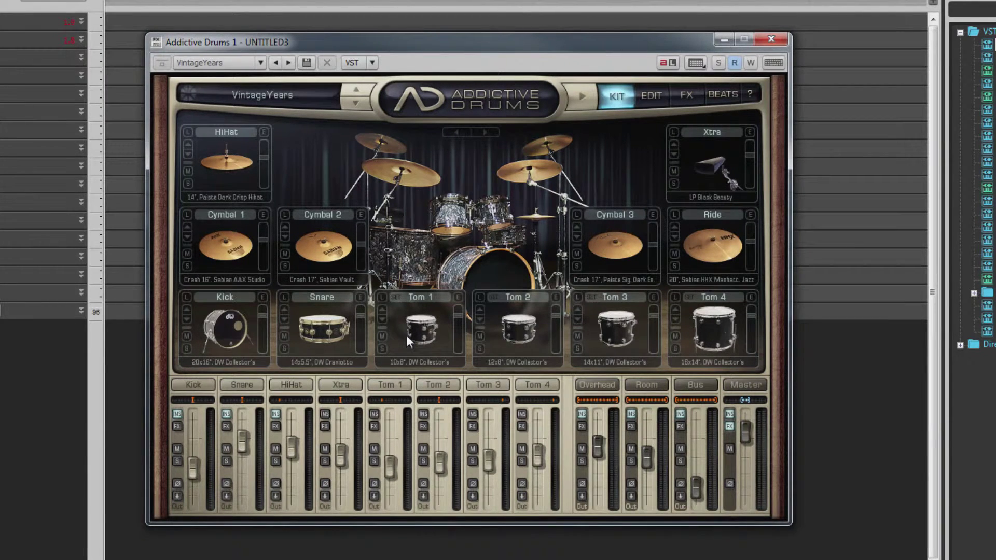
# Open a kit piece's preset list and close it without loading anything
pyautogui.click(396, 298)
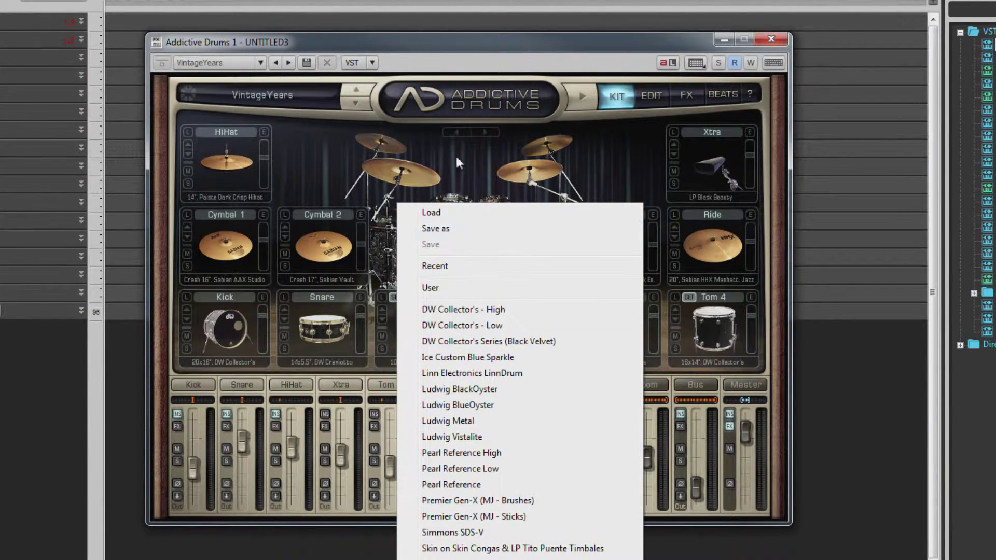
pyautogui.click(445, 61)
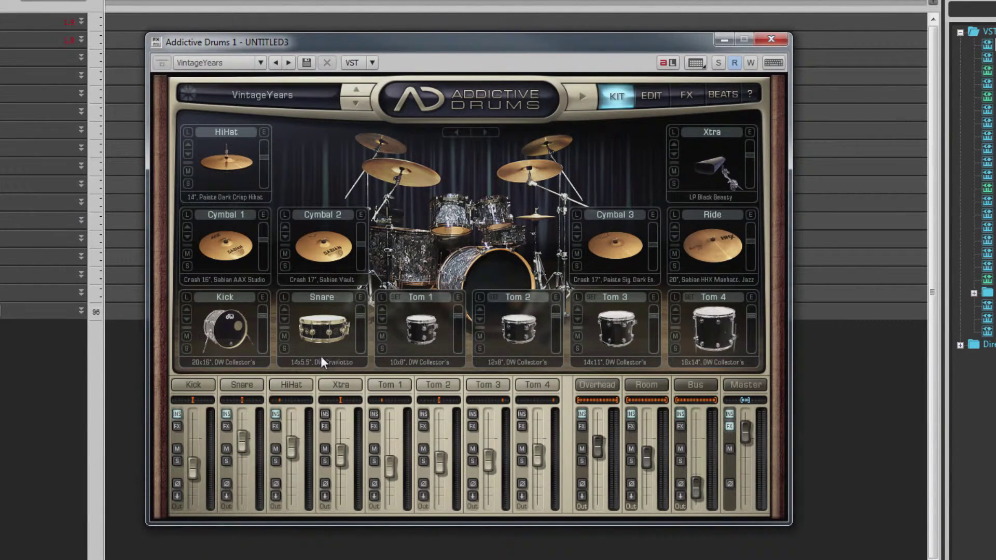
# Browse the Kick, Snare and HiHat edit pages, ending back on the Kick
pyautogui.click(192, 385)
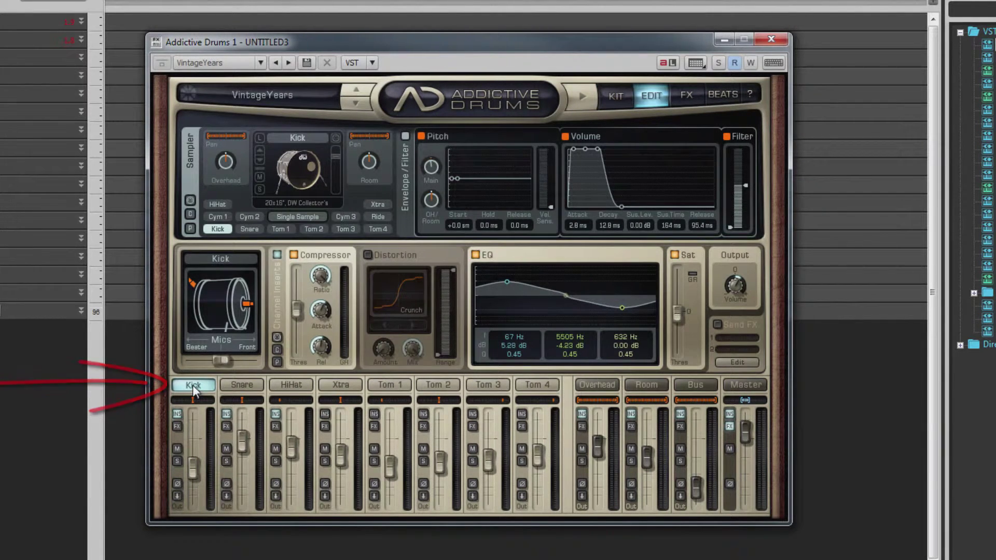
pyautogui.click(242, 385)
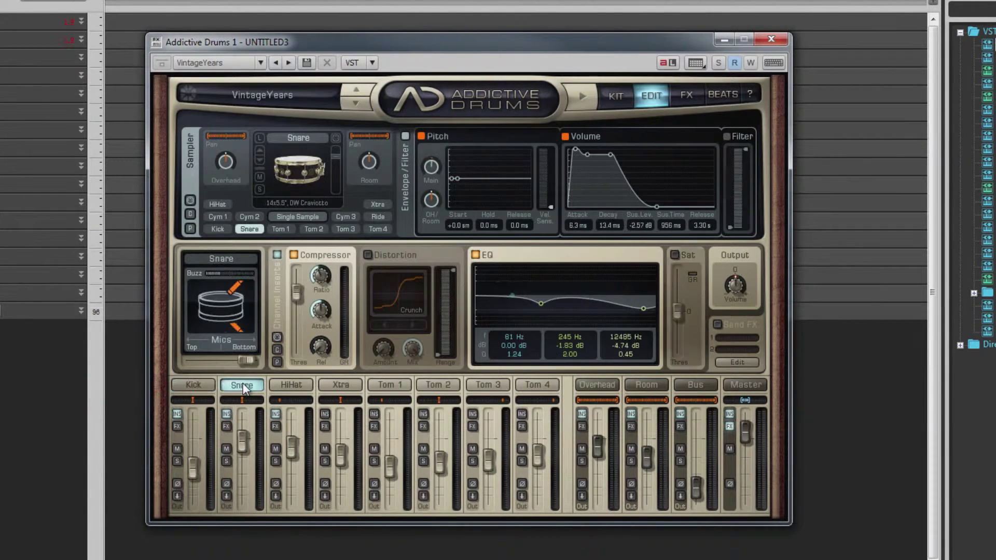
pyautogui.click(283, 385)
pyautogui.click(196, 384)
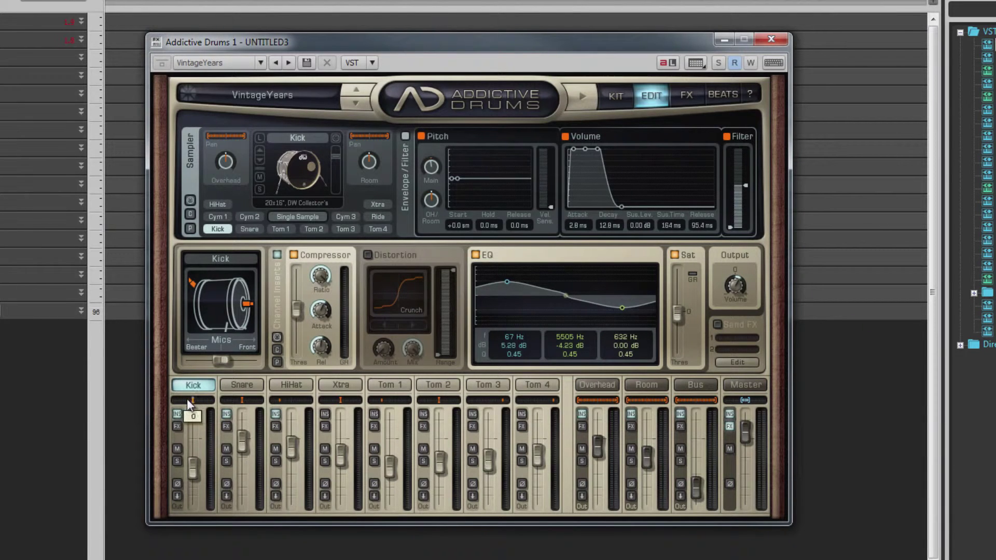
# Raise the Kick channel to about -1.95 dB, mute it, then nudge its level up
pyautogui.moveTo(195, 468)
pyautogui.mouseDown()
pyautogui.moveTo(195, 440)
pyautogui.moveTo(195, 463)
pyautogui.mouseUp()
pyautogui.click(177, 448)
pyautogui.moveTo(198, 470); pyautogui.dragTo(193, 458)
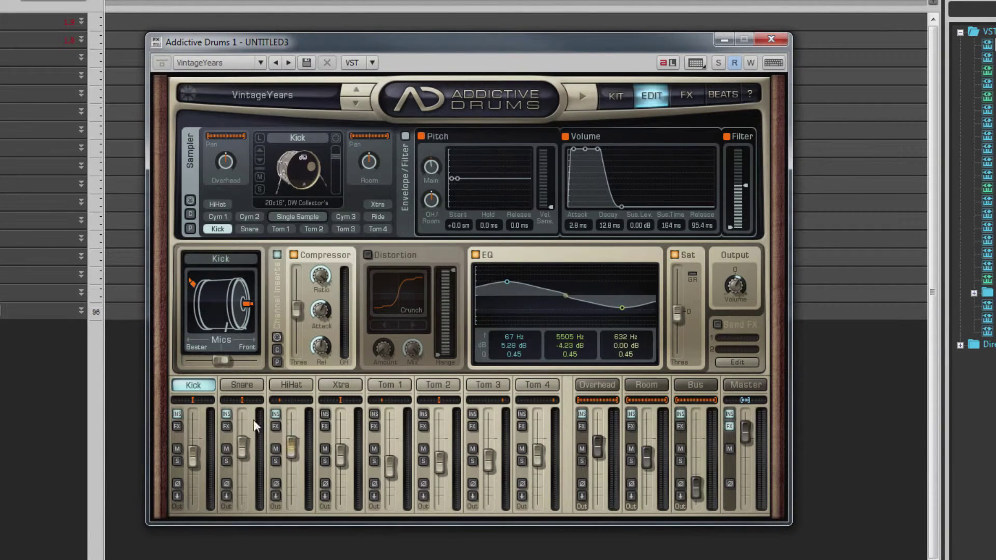
# Toggle the Kick's insert effects, enable its sends, raise reverb send 1, and show the FX page
pyautogui.click(178, 413)
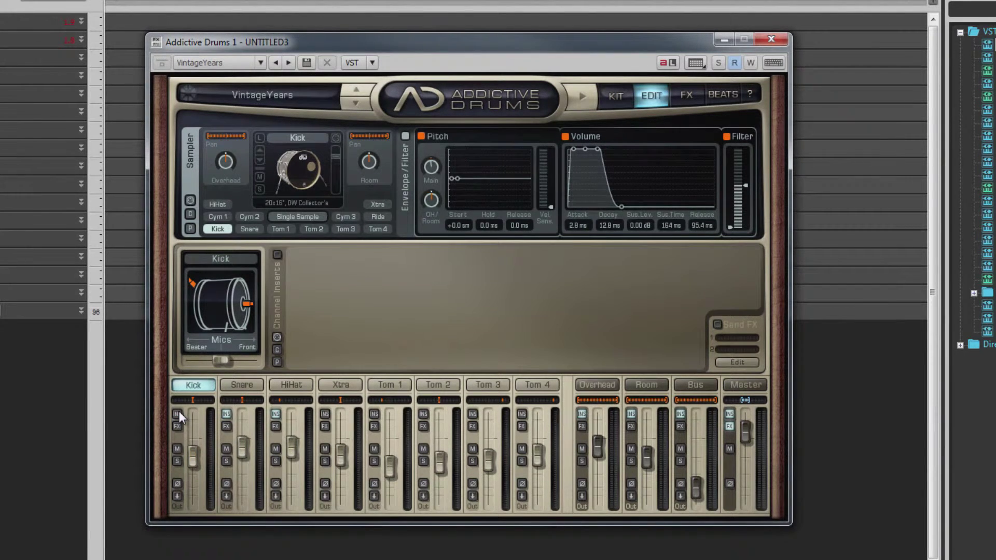
pyautogui.click(179, 413)
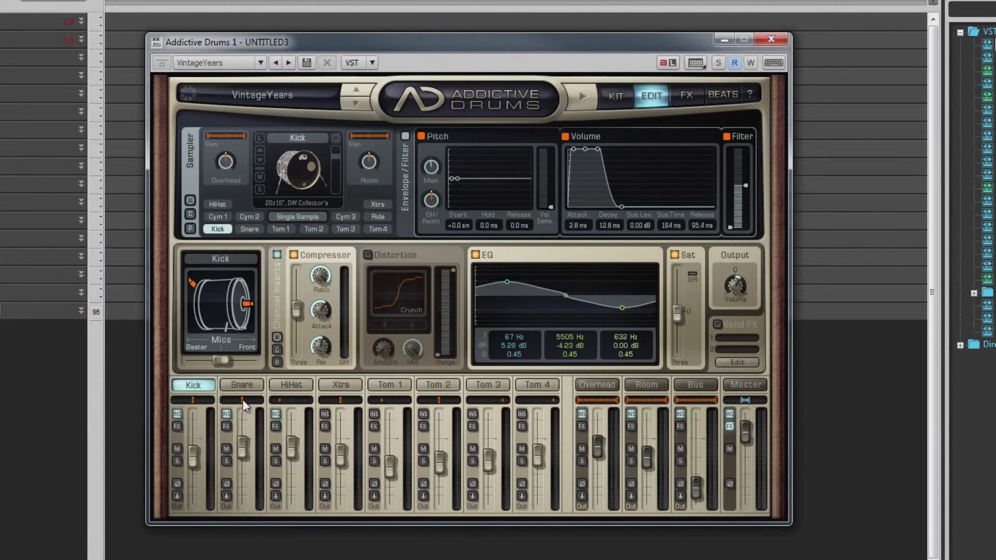
pyautogui.click(179, 424)
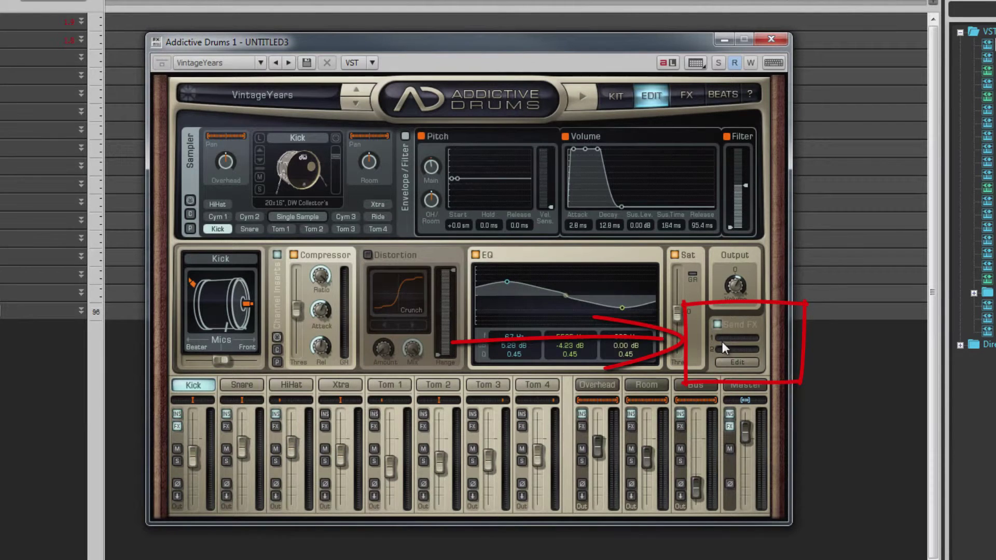
pyautogui.moveTo(724, 339)
pyautogui.mouseDown()
pyautogui.moveTo(751, 339)
pyautogui.moveTo(733, 348)
pyautogui.mouseUp()
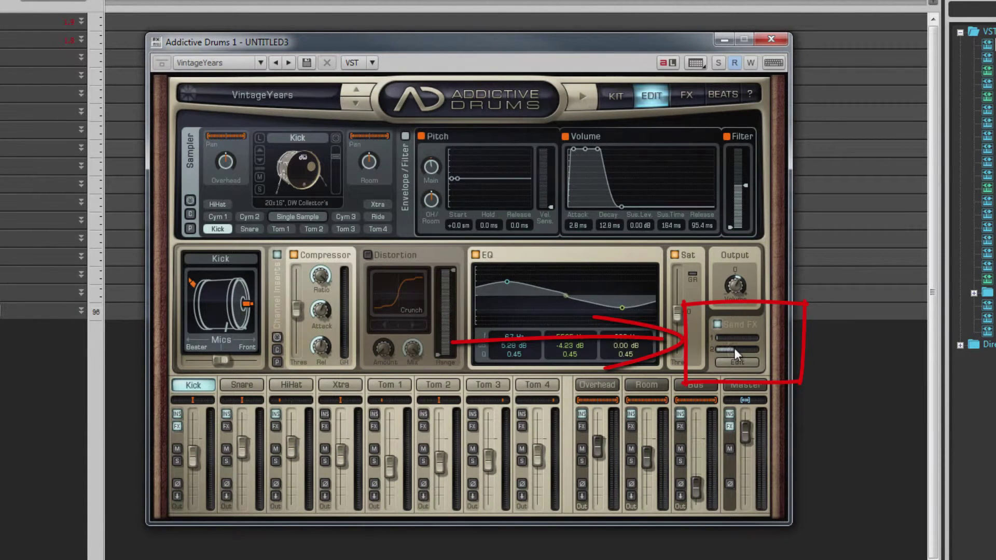
pyautogui.click(687, 97)
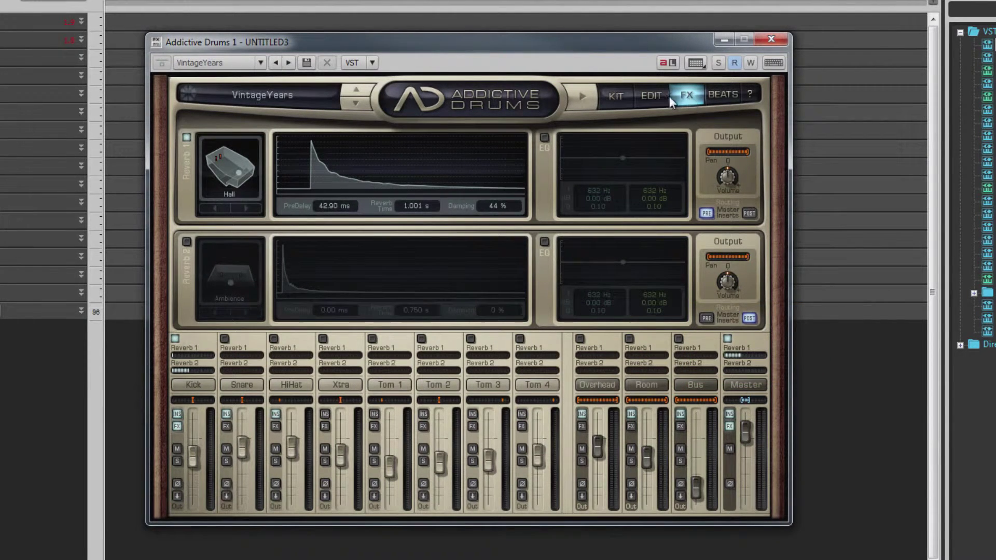
# Return to the Edit page and route Kick, Snare and Tom 1 to separate outputs
pyautogui.click(652, 95)
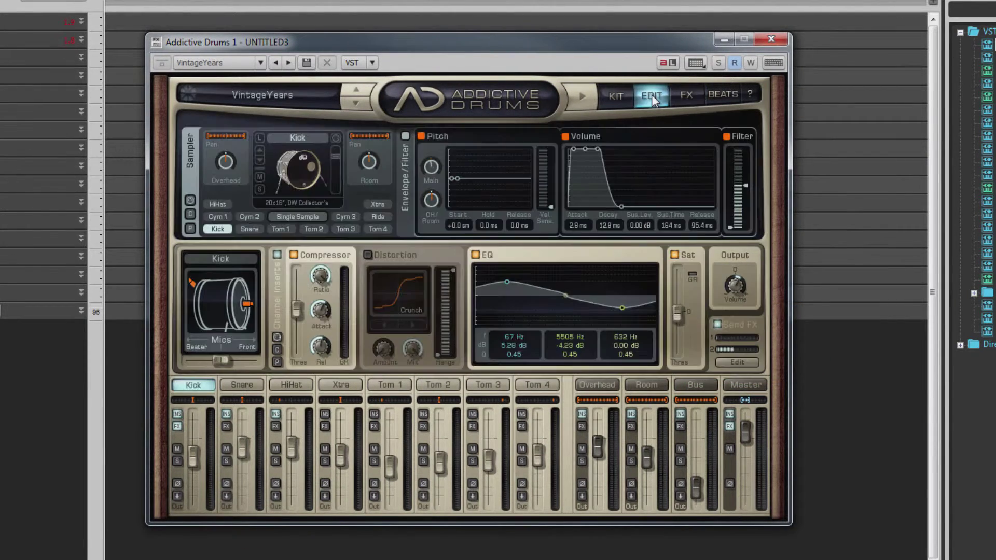
pyautogui.click(178, 497)
pyautogui.click(227, 497)
pyautogui.click(373, 496)
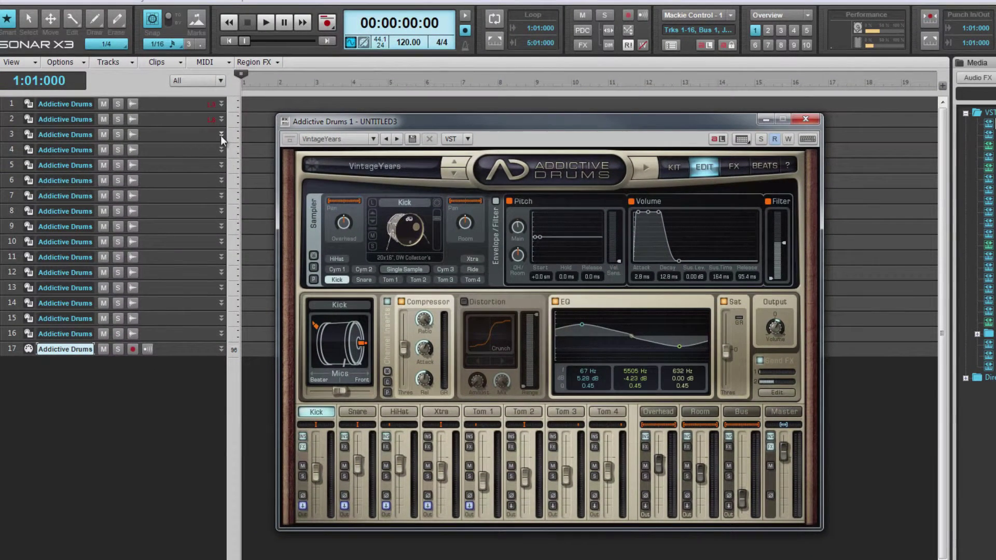
# Expand track 3 and check that its input is the Addictive Drums 1 Kick output
pyautogui.click(222, 134)
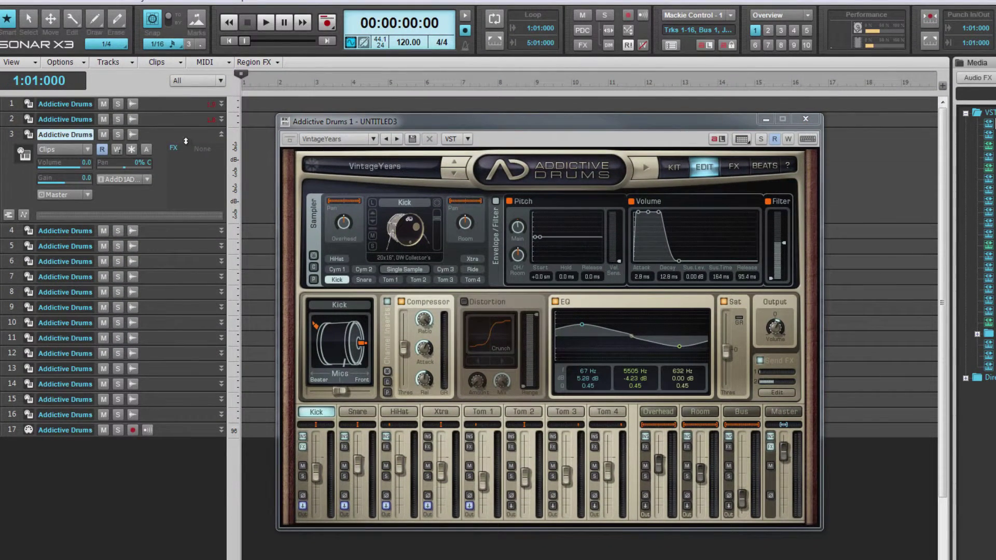
pyautogui.click(149, 178)
pyautogui.moveTo(199, 242)
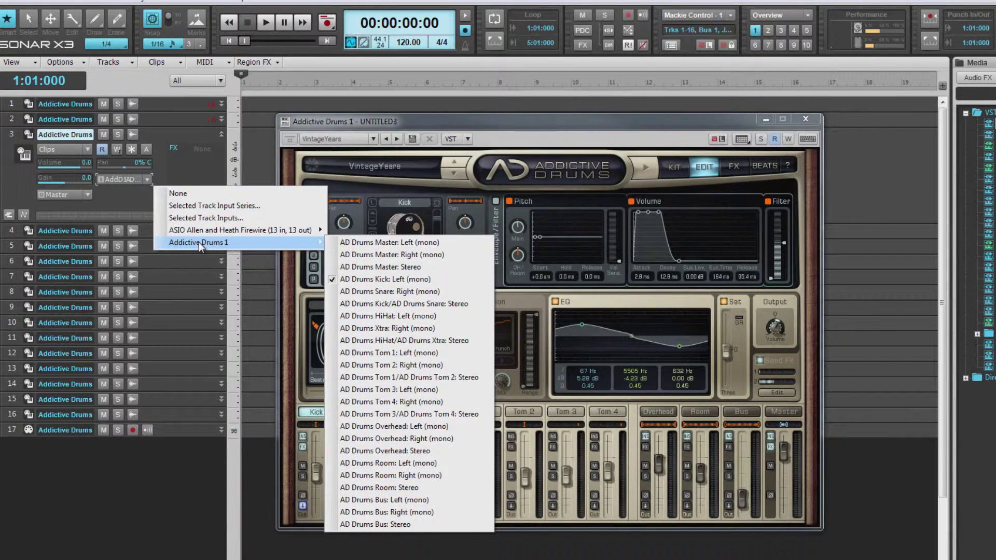
pyautogui.click(146, 229)
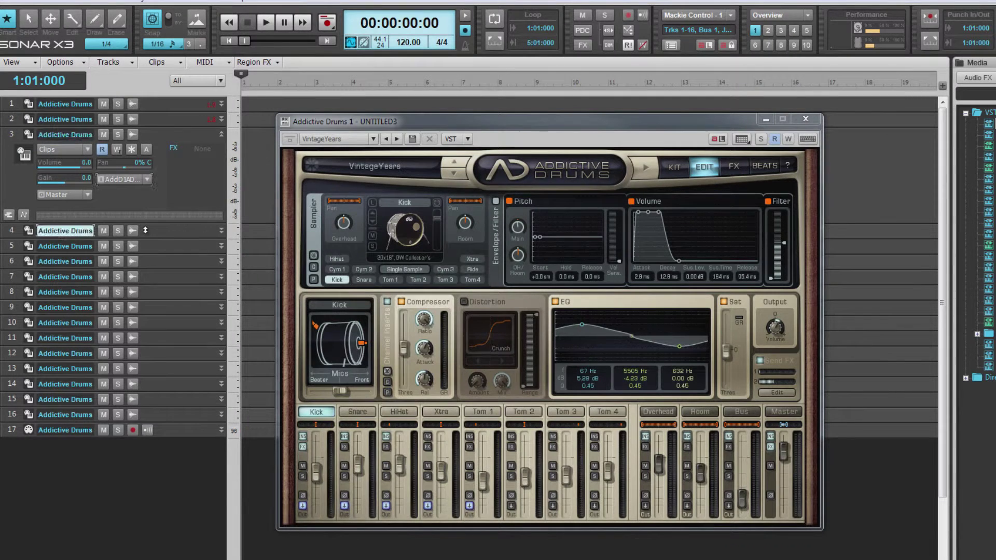
# Expand track 4 and confirm its input is AD Drums Snare: Right (mono)
pyautogui.click(221, 232)
pyautogui.click(149, 277)
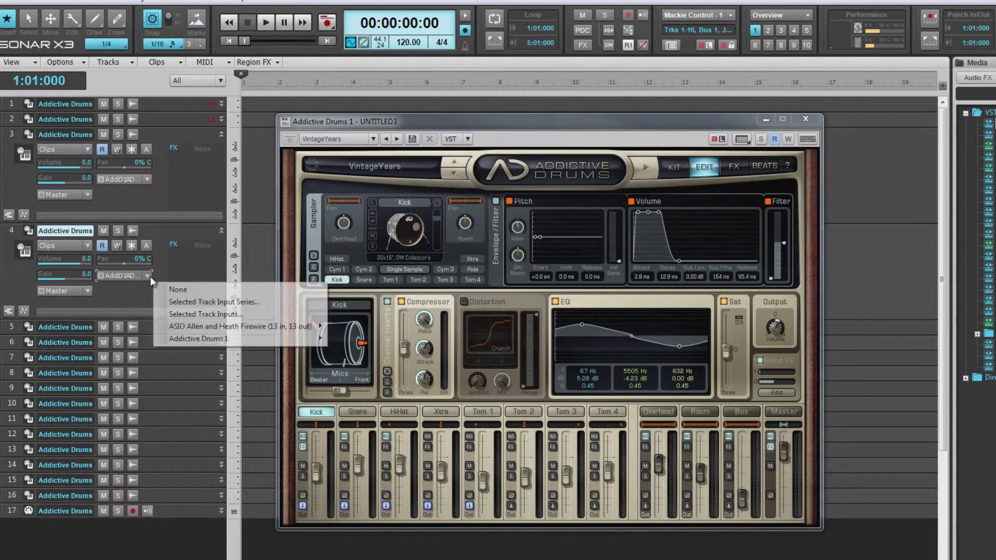
pyautogui.moveTo(210, 337)
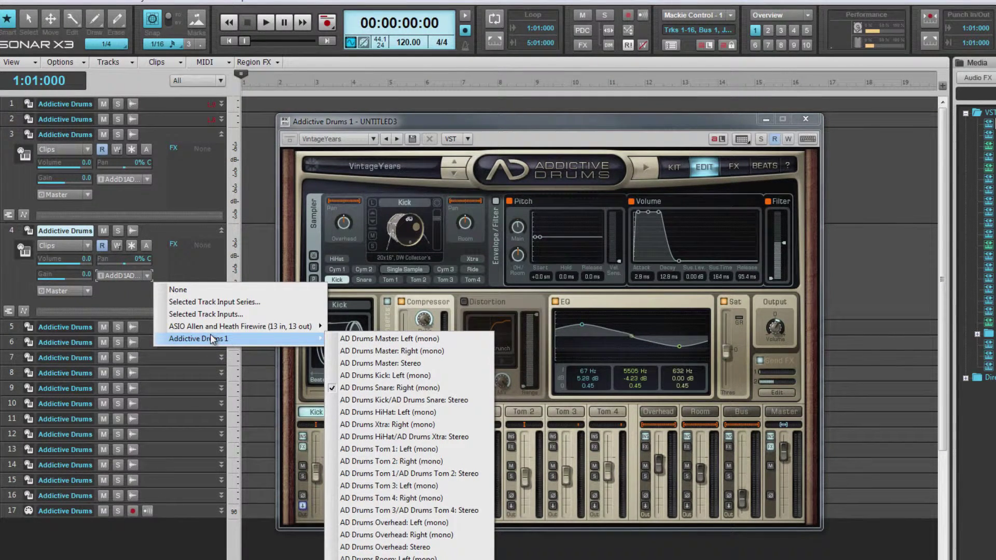
pyautogui.click(128, 296)
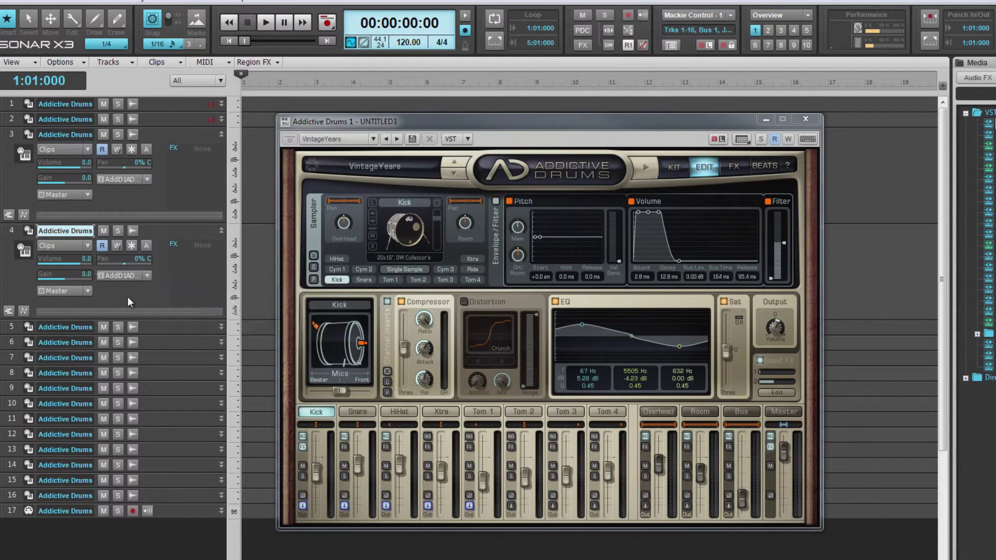
pyautogui.click(503, 119)
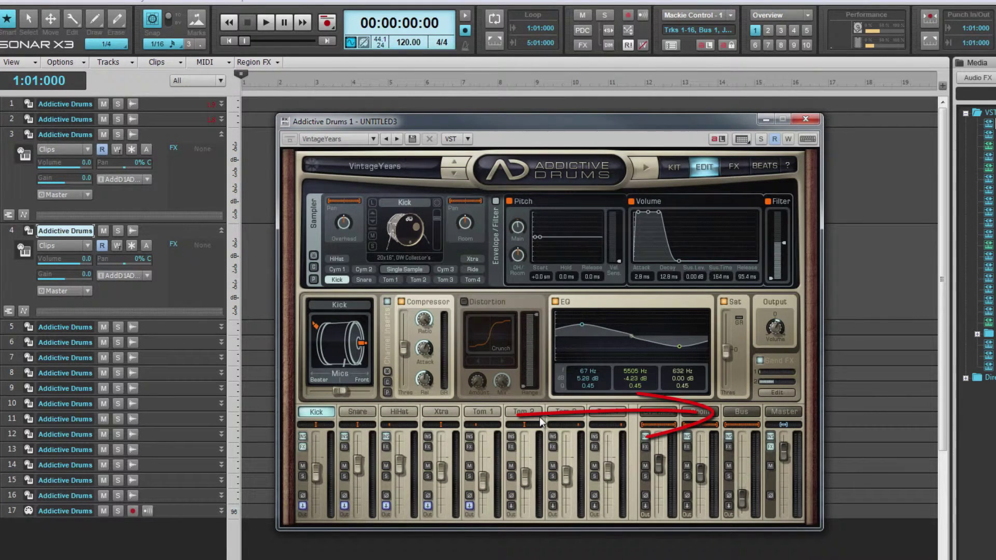
# View the Bus channel's effects, then switch off the Kick channel's compressor
pyautogui.click(750, 413)
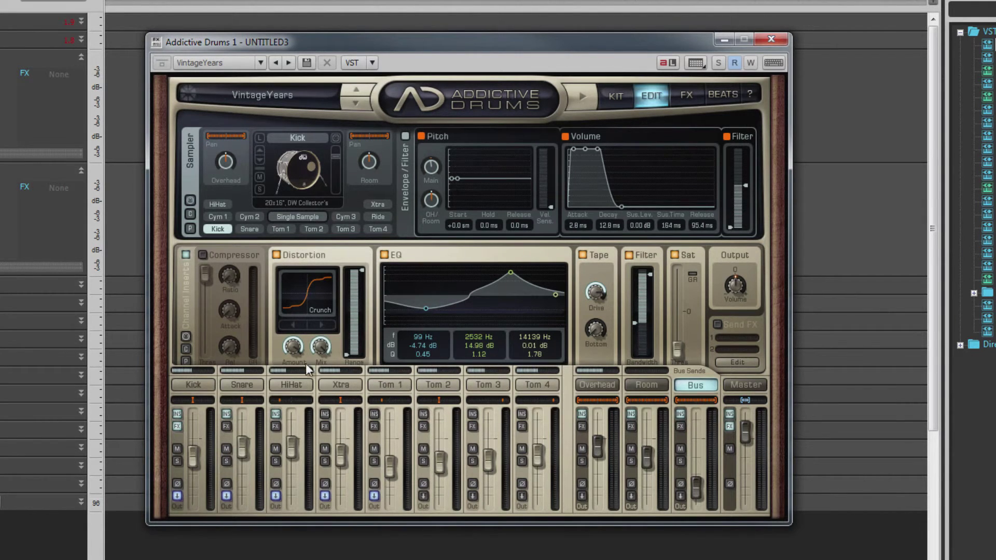
pyautogui.click(200, 385)
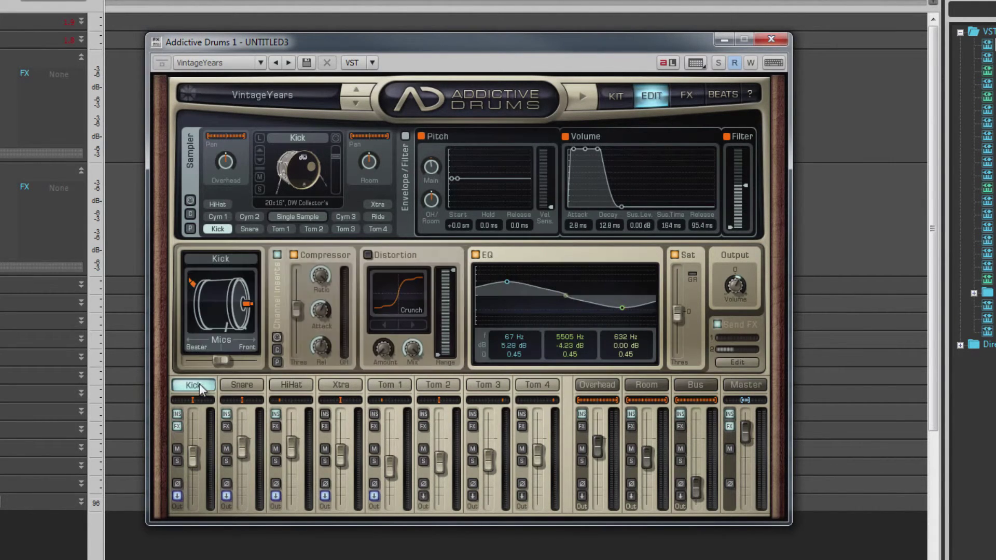
pyautogui.click(294, 253)
# Turn on the Bus compressor, lower its threshold to -27.69 dB and raise the ratio
pyautogui.click(684, 385)
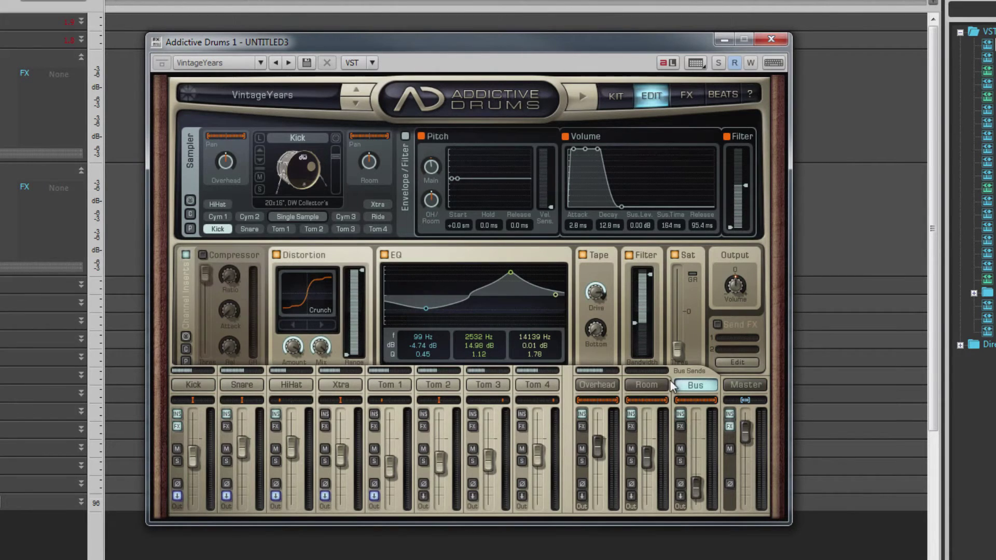
pyautogui.click(203, 255)
pyautogui.moveTo(202, 269); pyautogui.dragTo(201, 312)
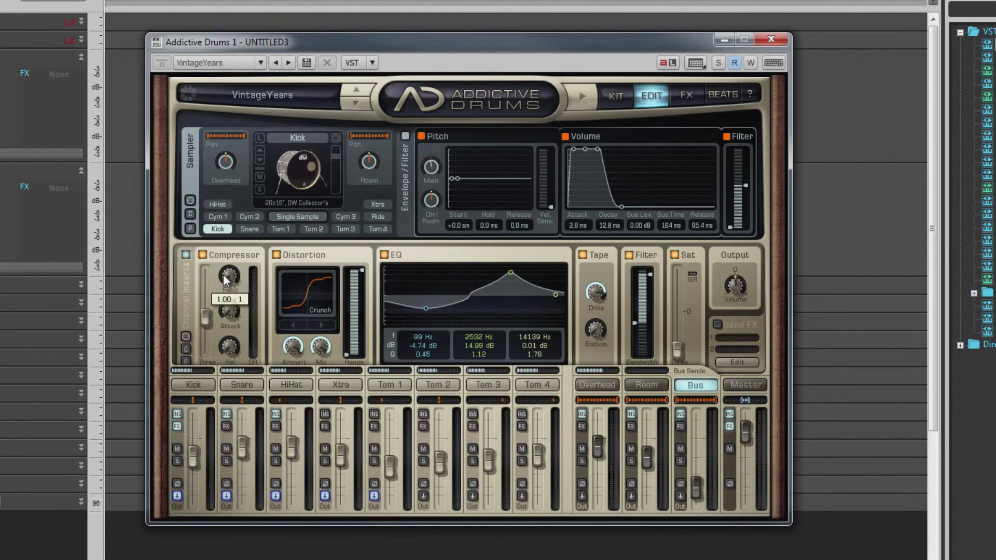
pyautogui.moveTo(225, 228); pyautogui.dragTo(230, 173)
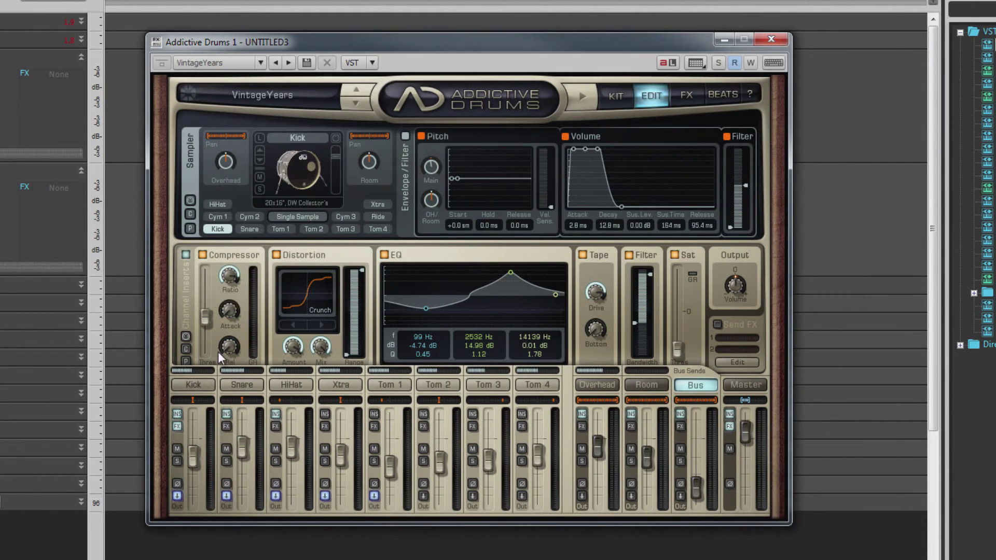